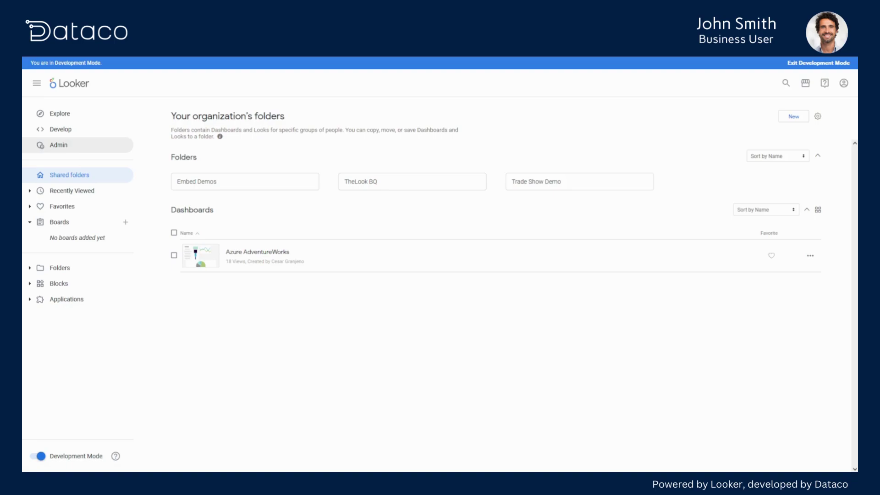
Start a new database connection under Admin > Database > Connections with the ClickHouse dialect.
click(67, 144)
scroll(87, 262, down, 3)
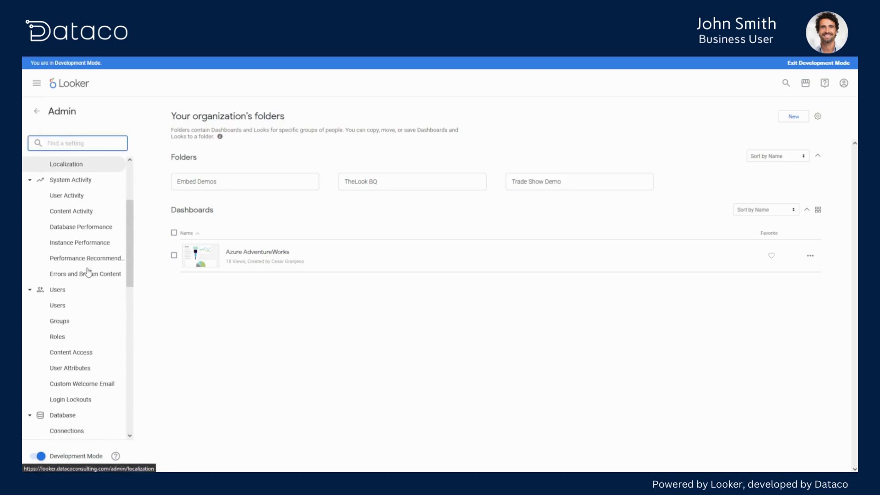
scroll(87, 275, down, 2)
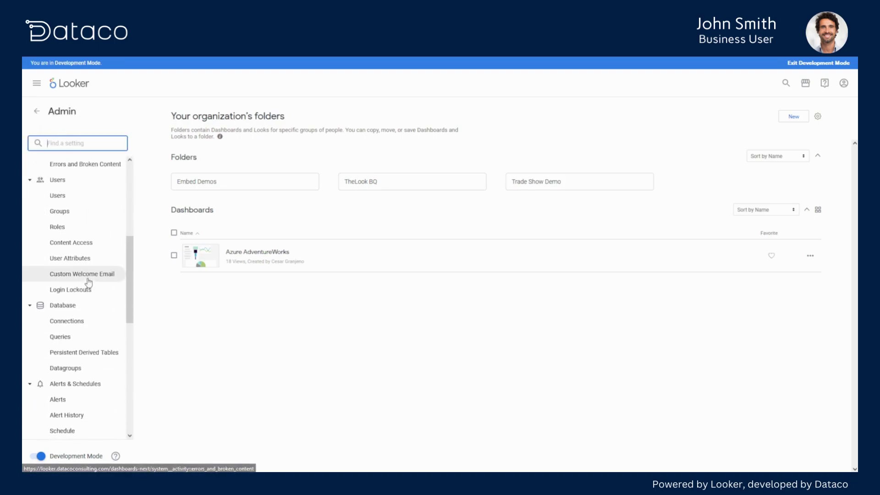
click(81, 330)
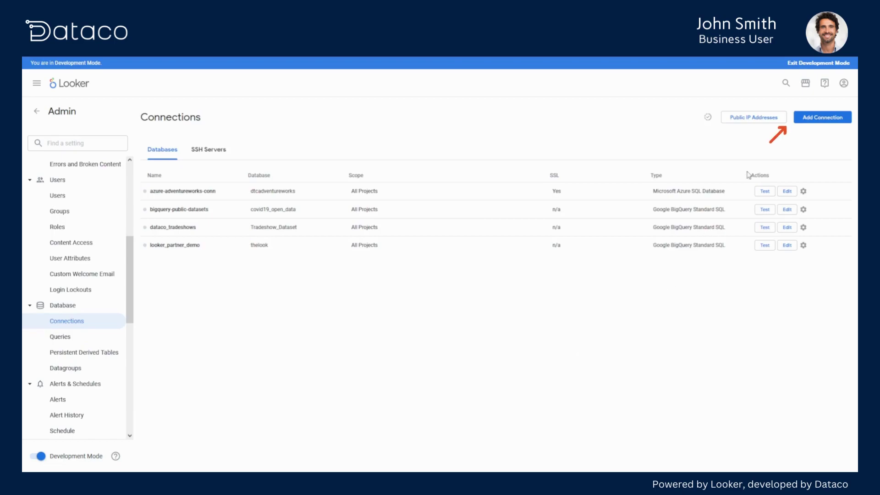
click(811, 125)
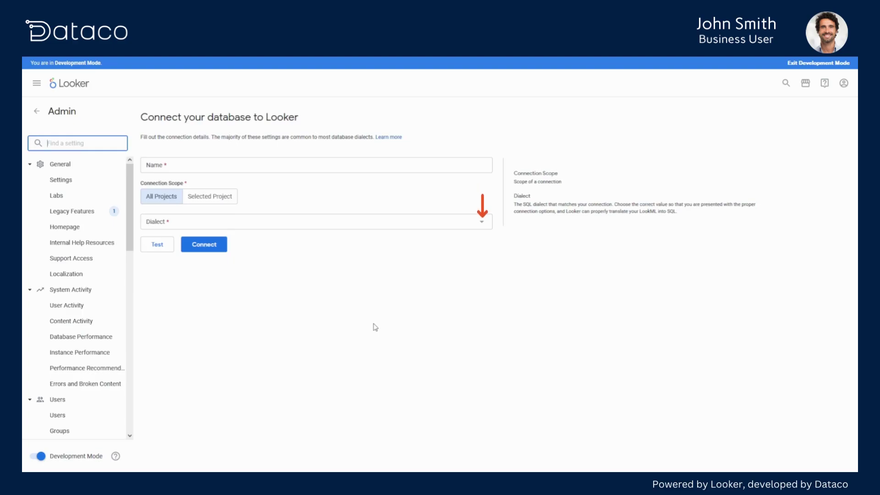
click(272, 225)
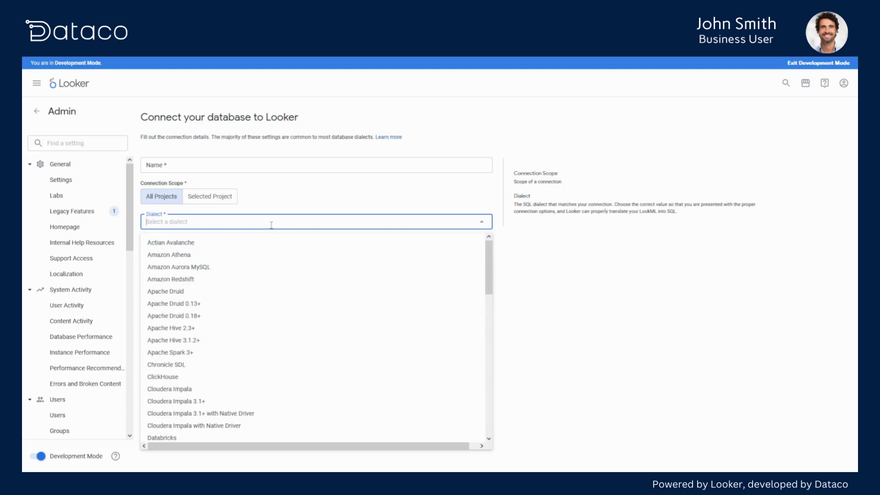
click(246, 378)
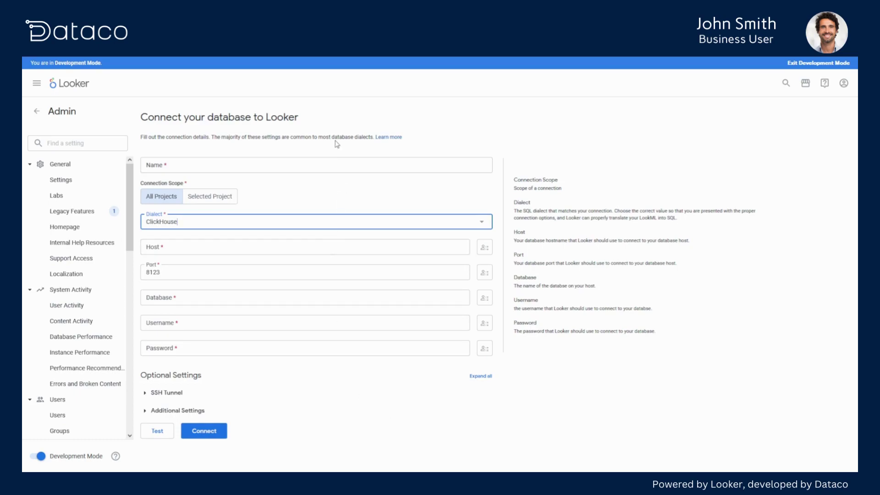
Start a new LookML project from Develop > Projects using the Blank Project option.
click(72, 84)
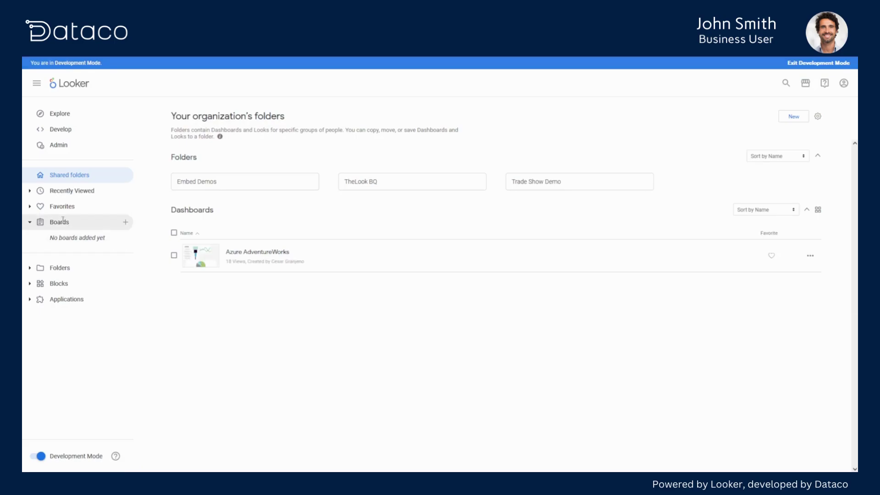
click(74, 130)
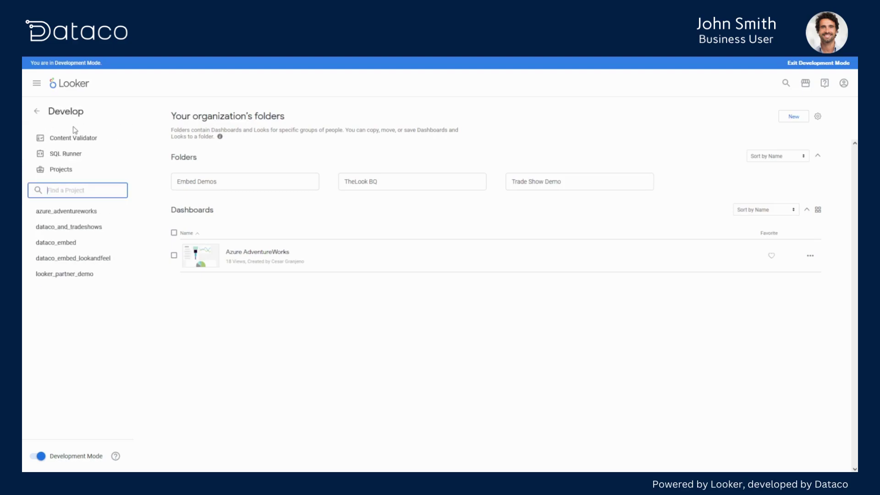
click(70, 172)
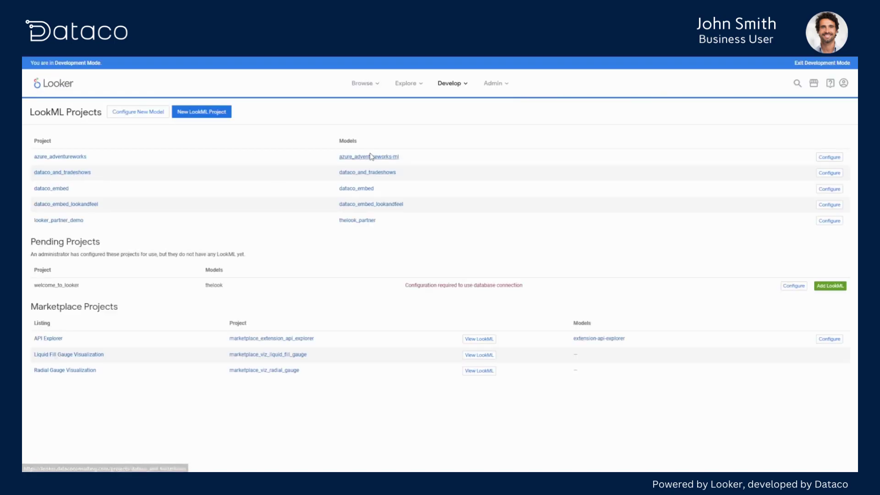
click(201, 114)
text(Looker Guide)
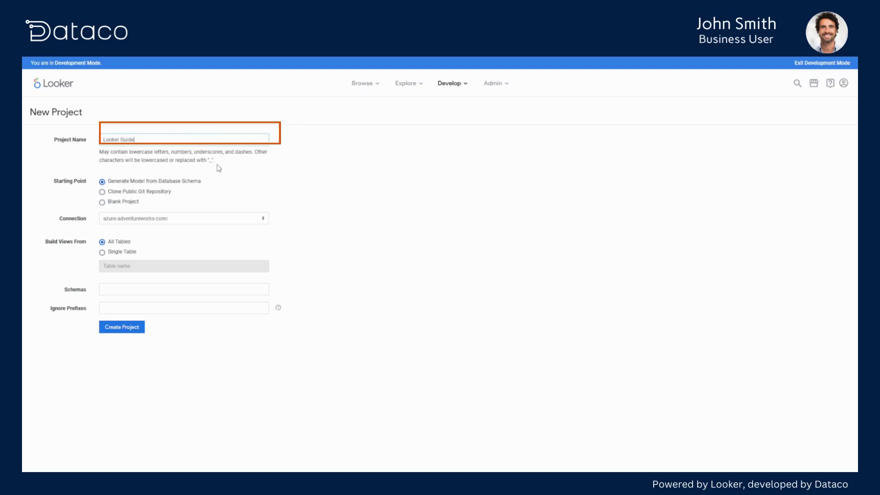
click(102, 202)
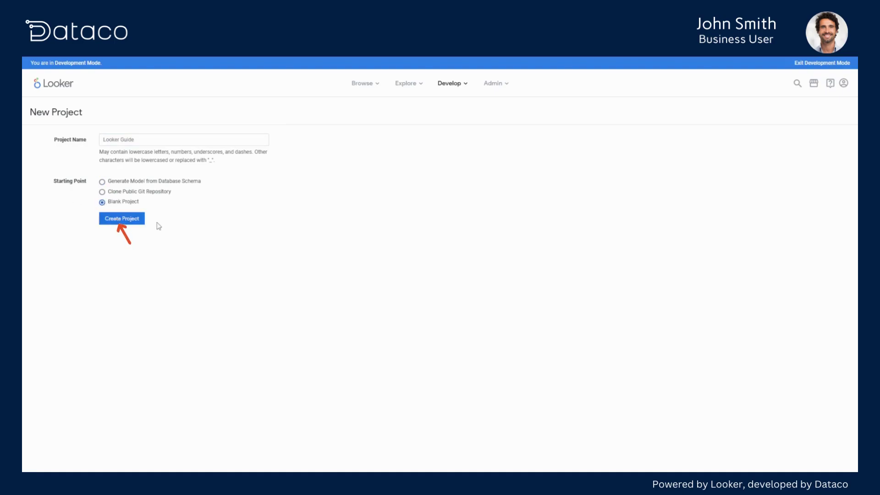
Create the blank project and add a model file named looker_guide.
click(140, 221)
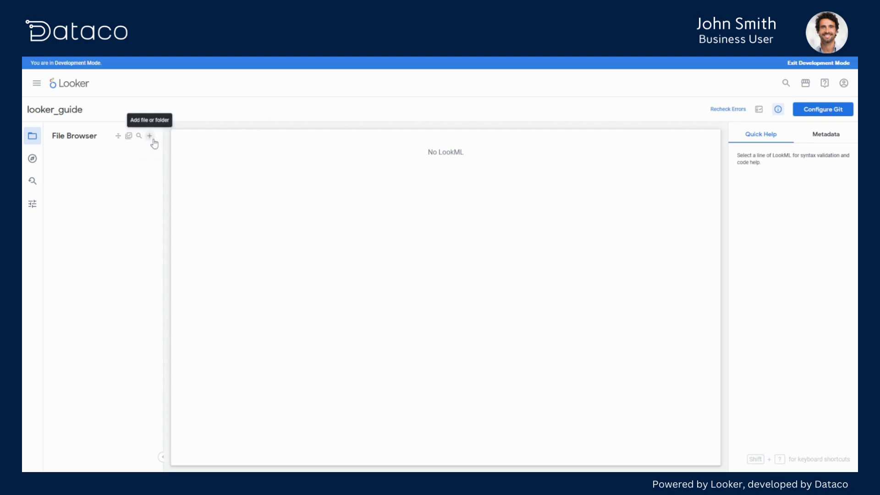
click(149, 137)
click(186, 191)
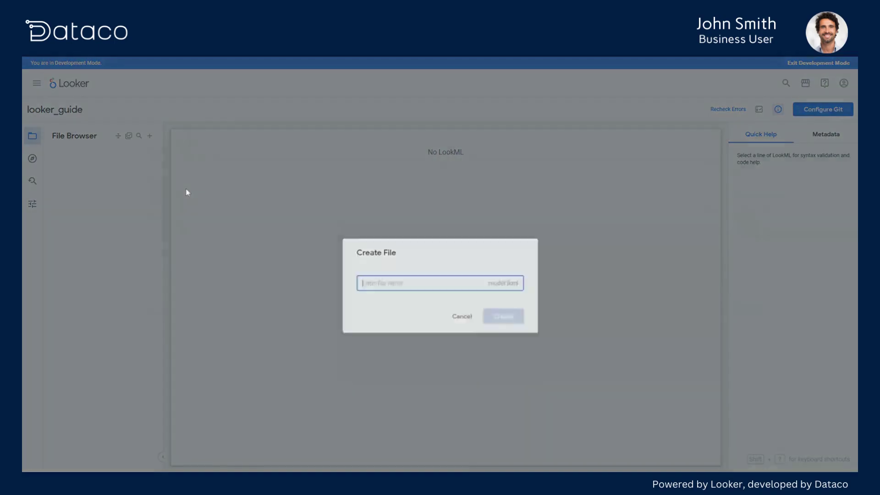
text(loo)
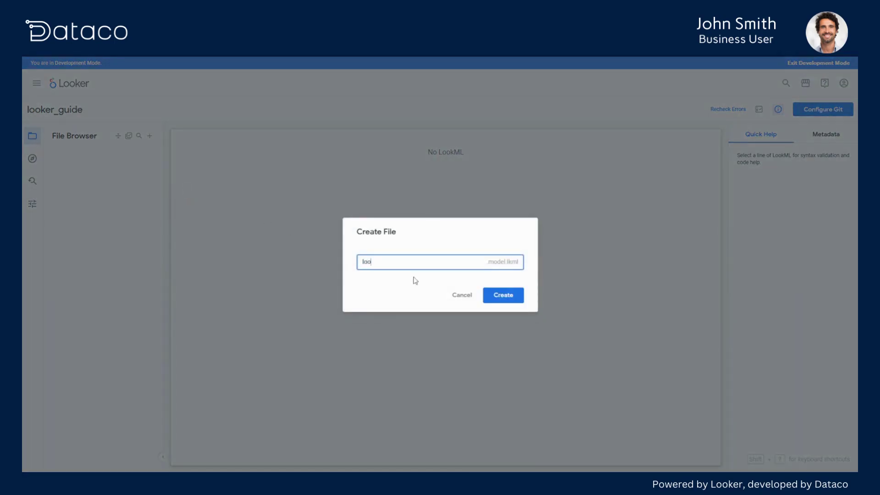
text(ker_guide)
click(495, 300)
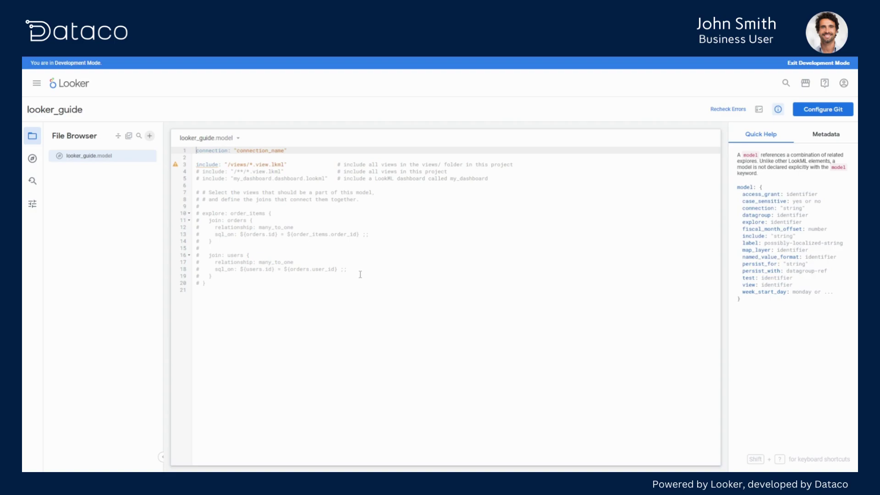
Replace the placeholder connection name with looker_partner_demo and save the model file.
double_click(249, 150)
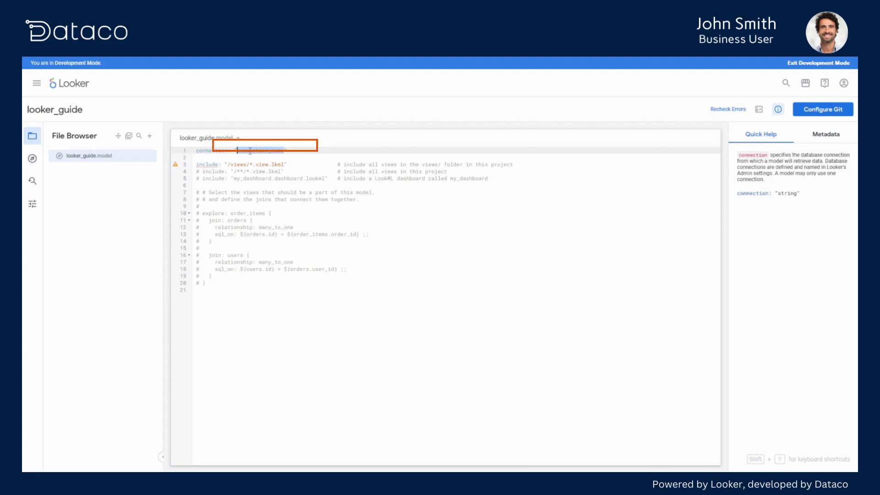
key(BackSpace)
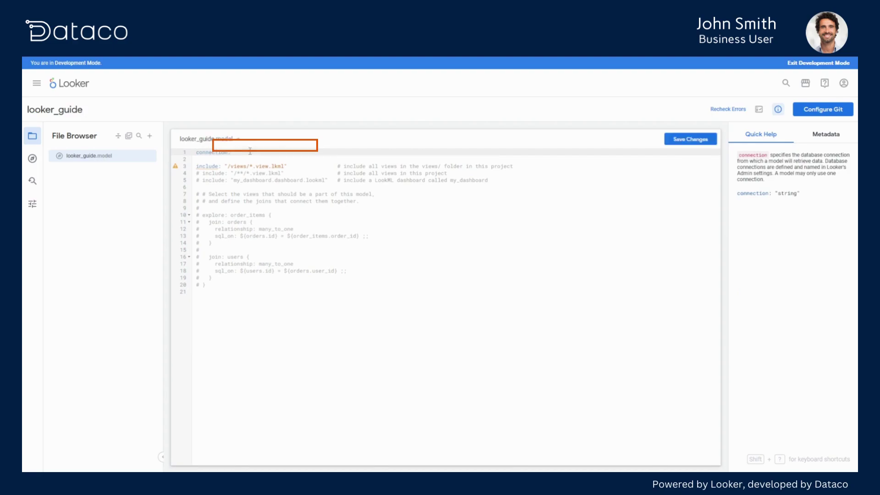
text("look)
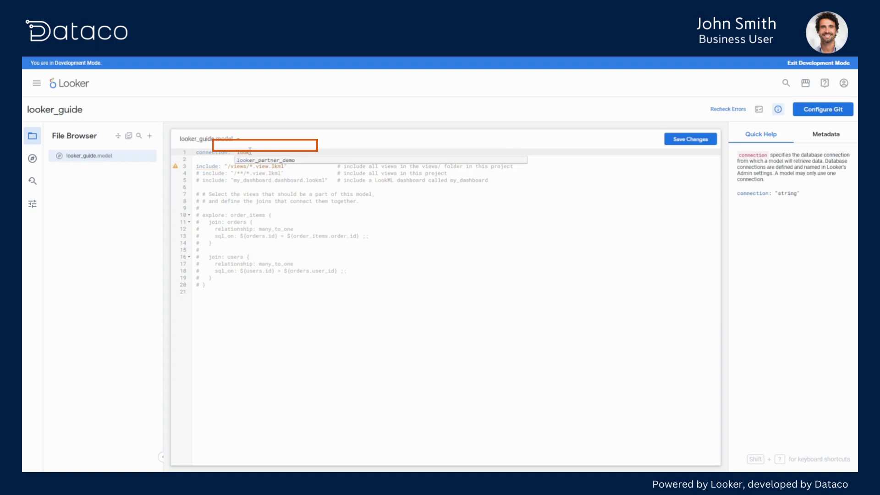
key(Return)
key(ctrl+s)
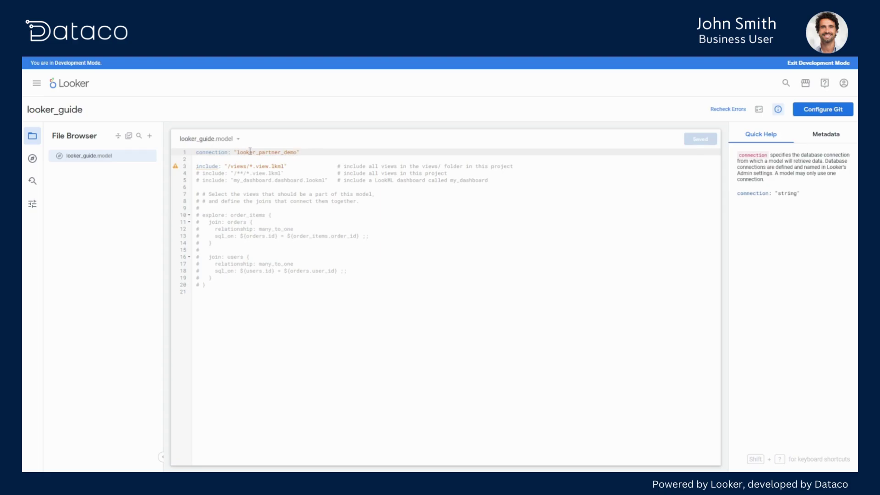
Add a views folder to the looker_guide project.
click(149, 136)
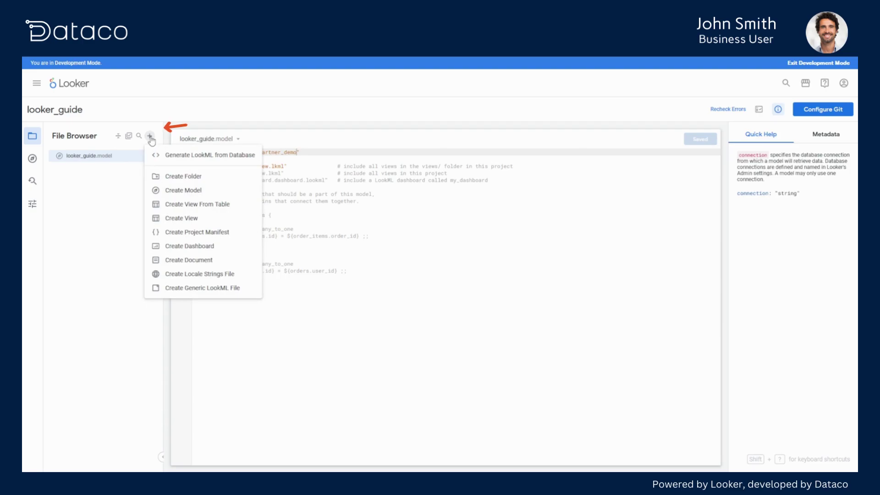
click(183, 176)
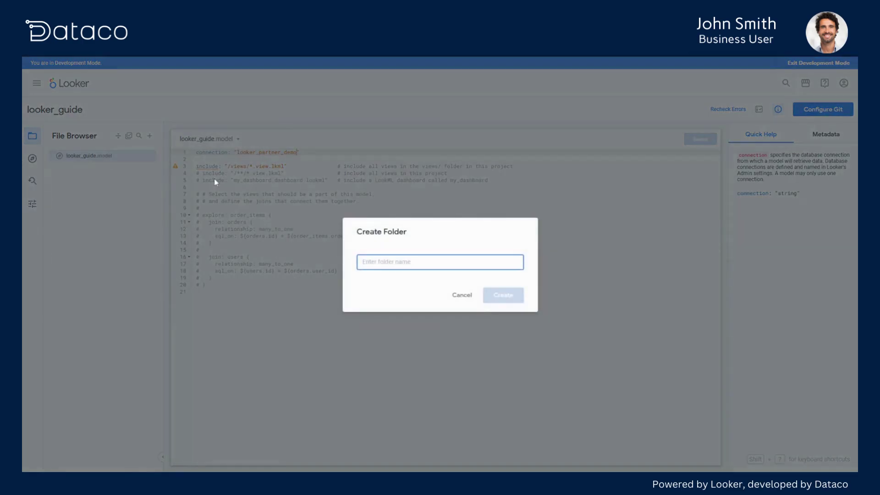
text(views)
key(Return)
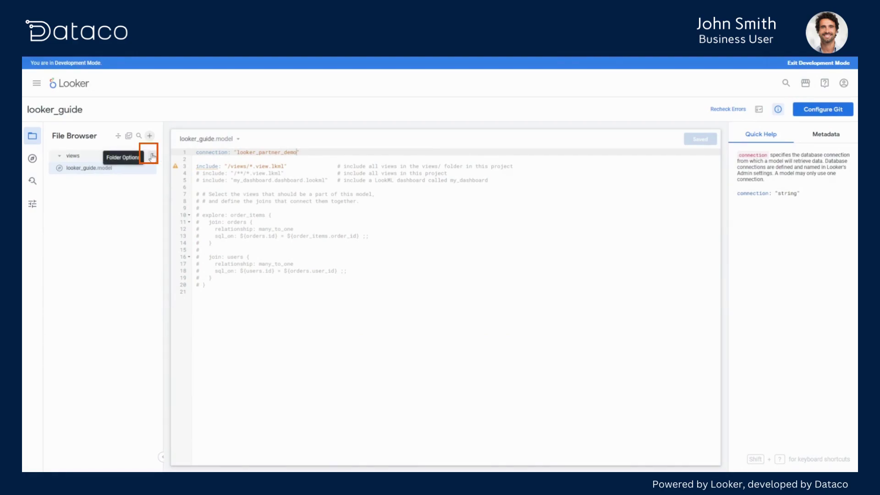
Generate a view inside the views folder from the products table.
click(151, 157)
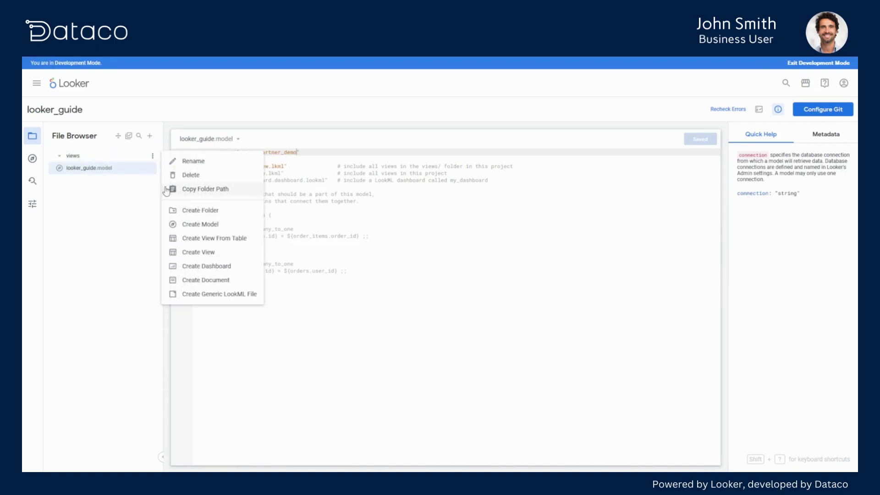
click(233, 241)
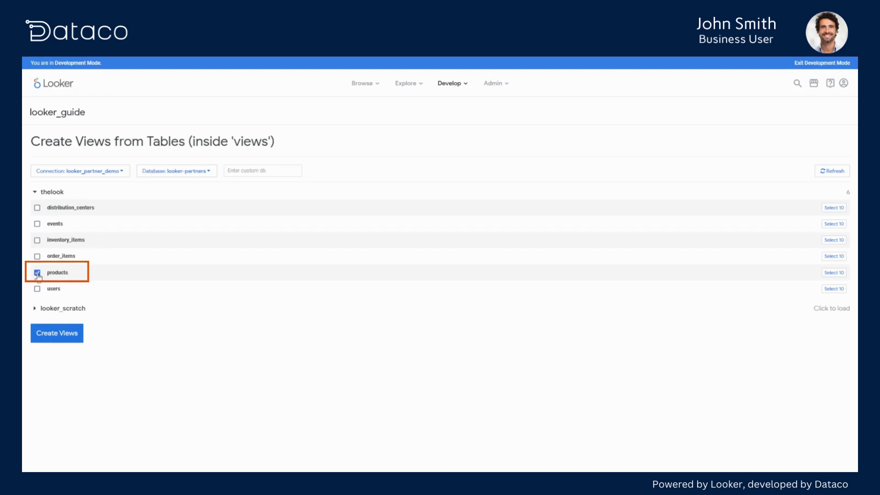
click(73, 343)
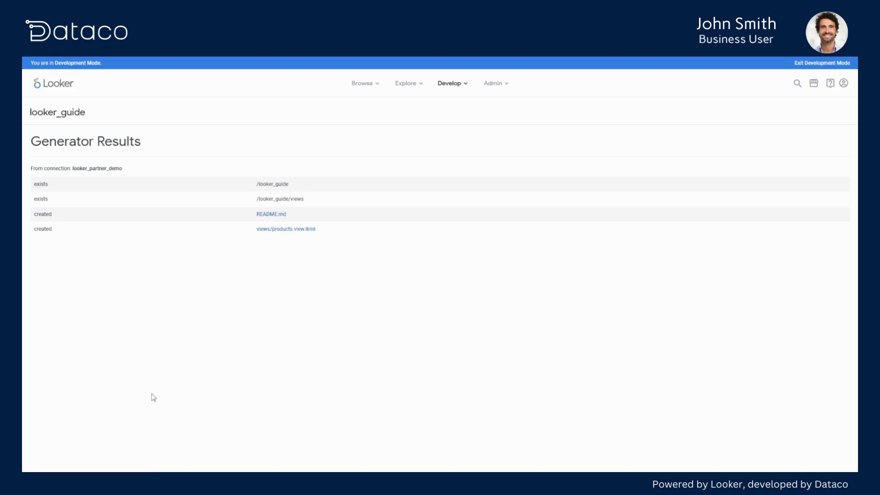
Open the generated products.view.lkml file to review its dimensions and measures.
click(275, 233)
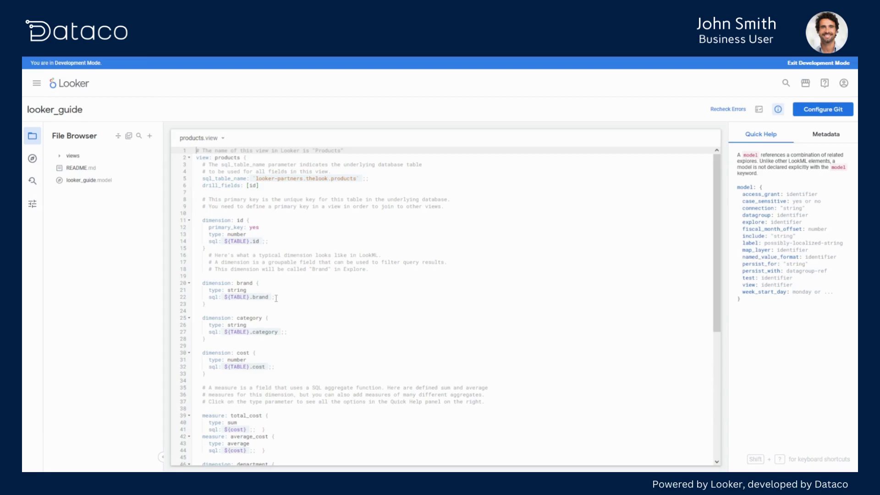
scroll(275, 297, down, 3)
scroll(276, 298, down, 5)
scroll(276, 298, up, 7)
scroll(276, 297, up, 1)
Delete the commented sample explore block from looker_guide.model.
click(98, 183)
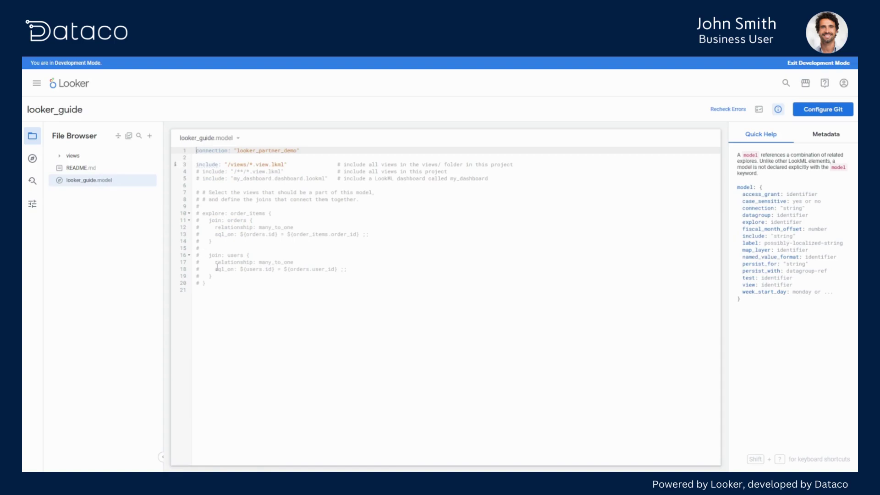
mouse_move(212, 274)
mouse_down()
mouse_move(196, 192)
mouse_move(175, 202)
mouse_up()
key(BackSpace)
key(BackSpace)
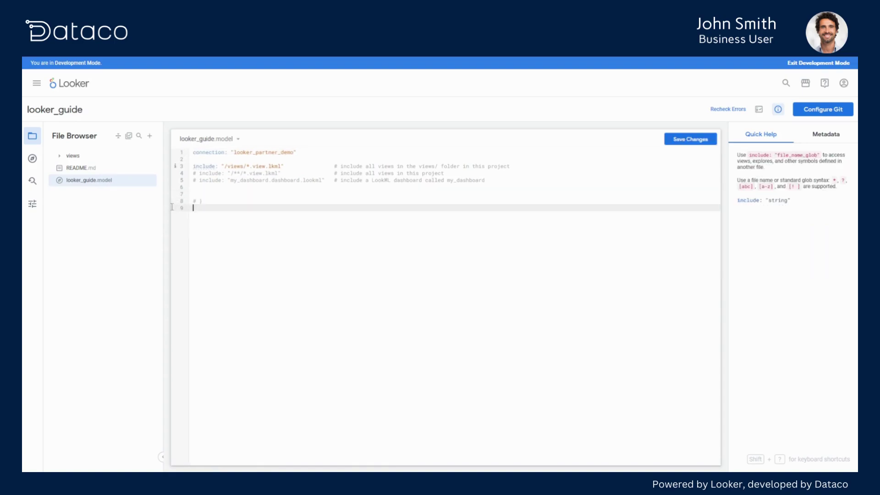
click(176, 202)
text(e)
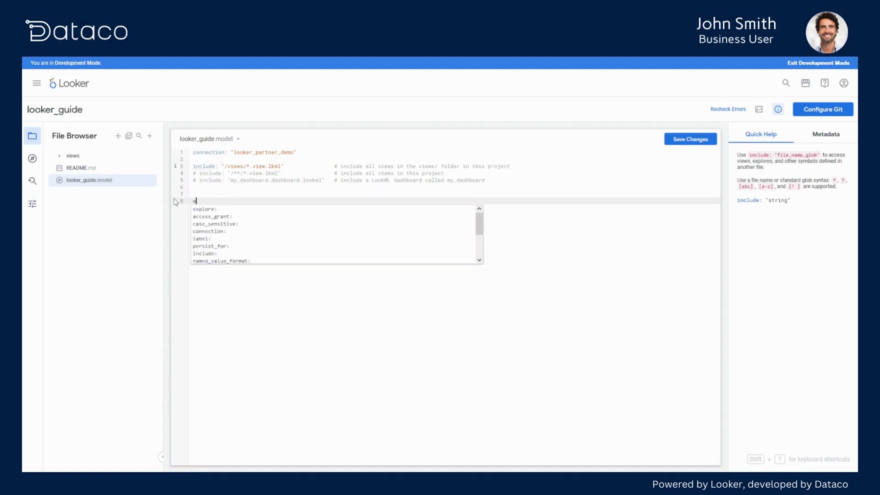
text(xp)
Write explore: products with label "Products Explore" and save the model.
key(Return)
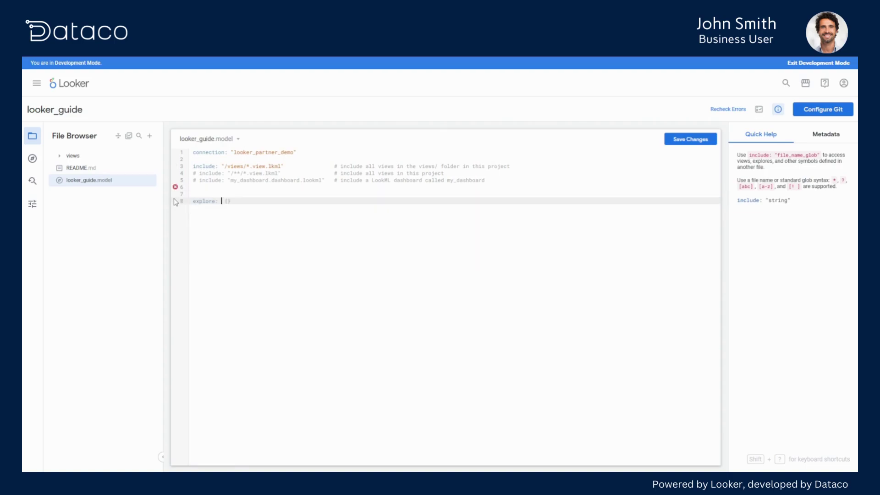
text(prod)
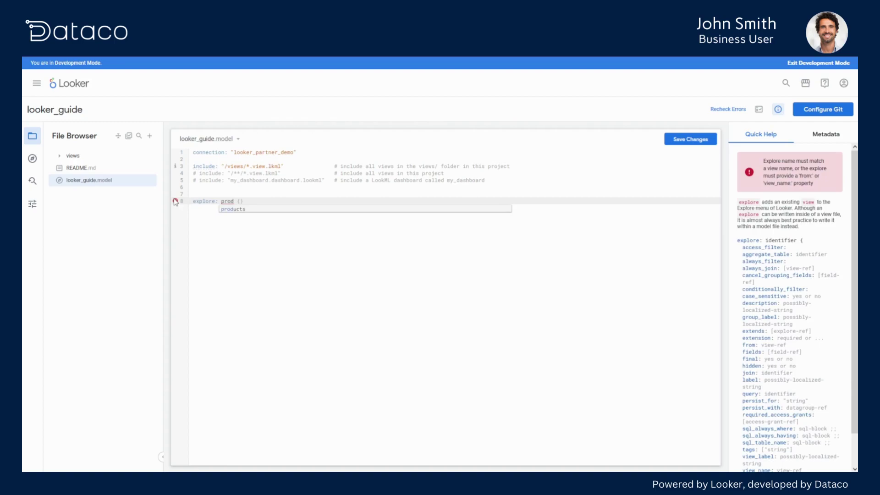
key(Return)
text({)
key(Return)
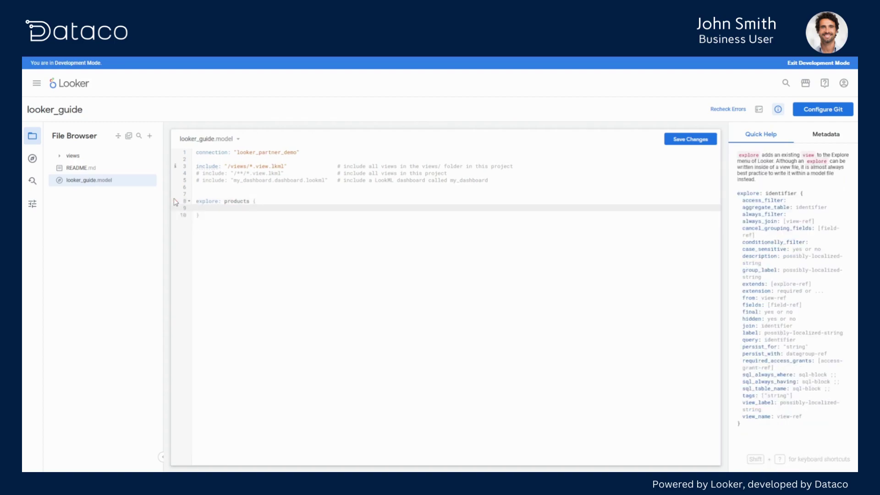
text(labe)
key(Return)
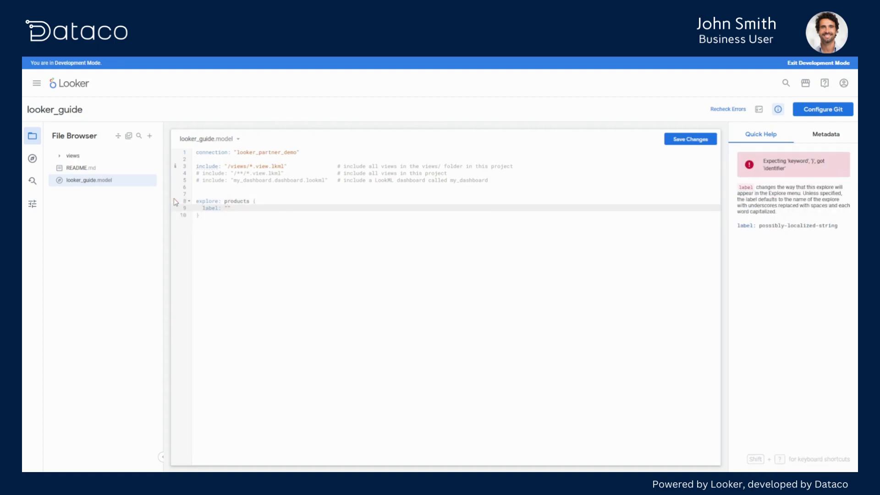
text(Products E)
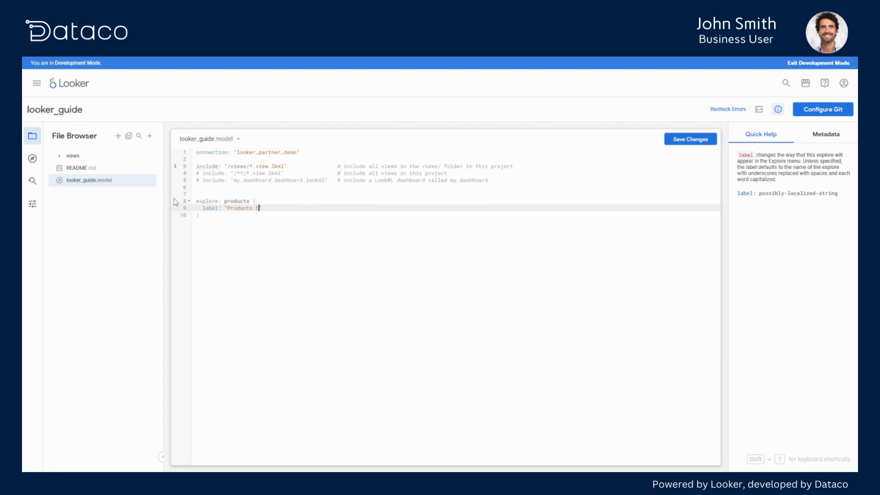
text(xplore)
key(ctrl+s)
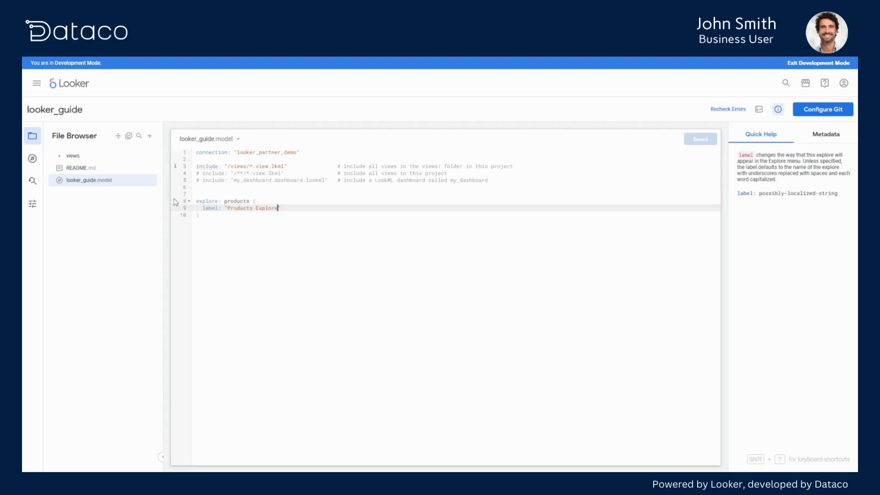
Search for 'products ex' and open Products Explore from the results.
click(784, 84)
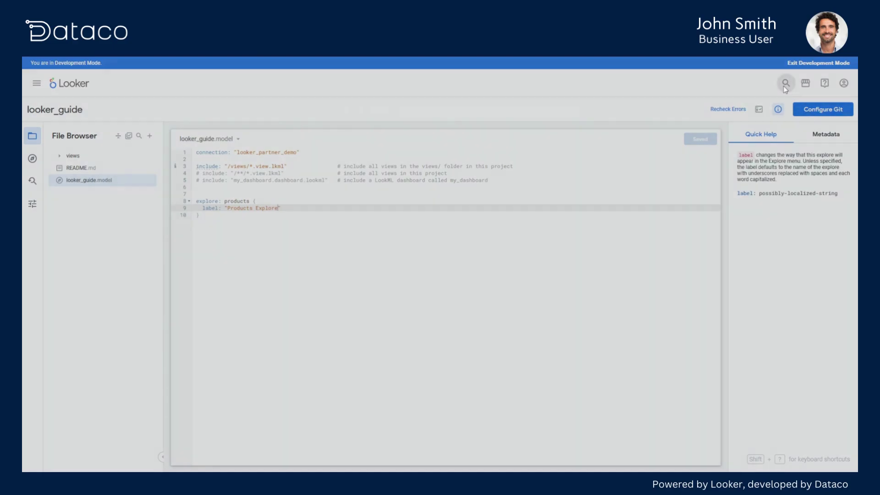
text(products)
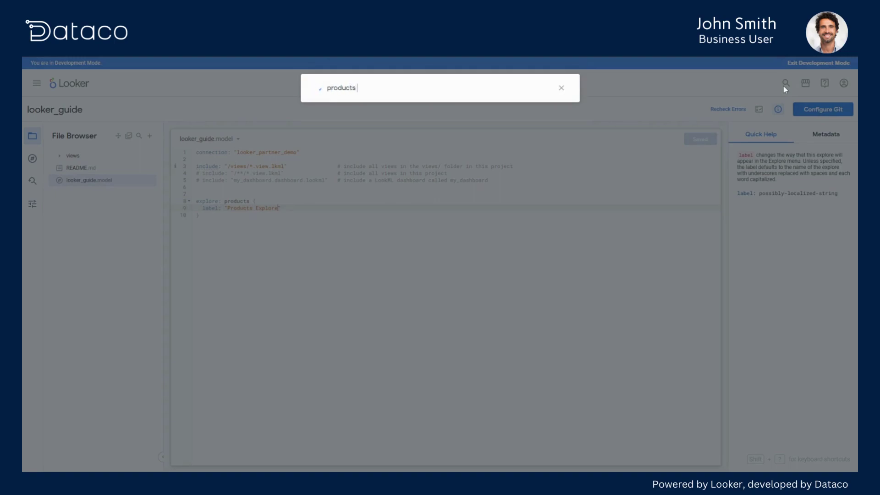
text( ex)
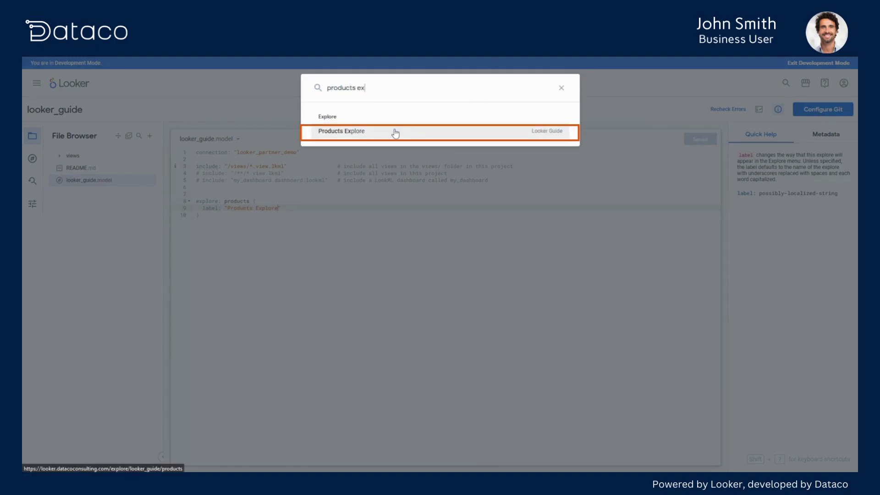
click(395, 133)
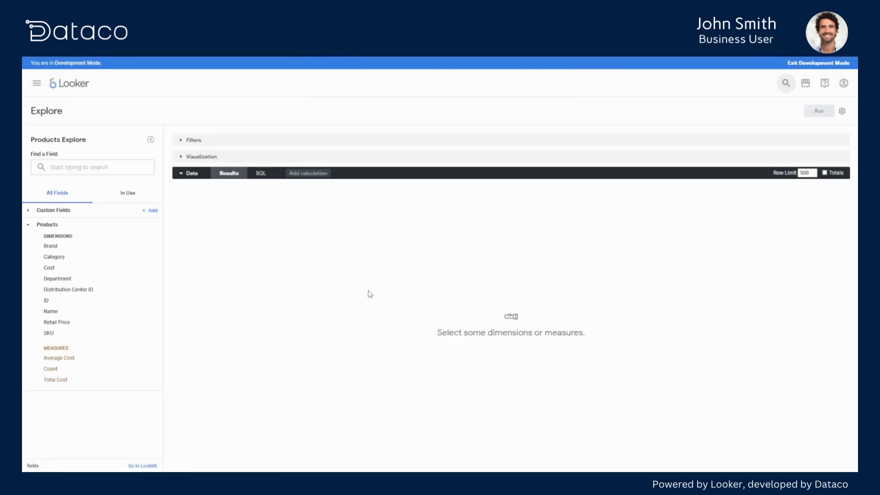
mouse_move(51, 246)
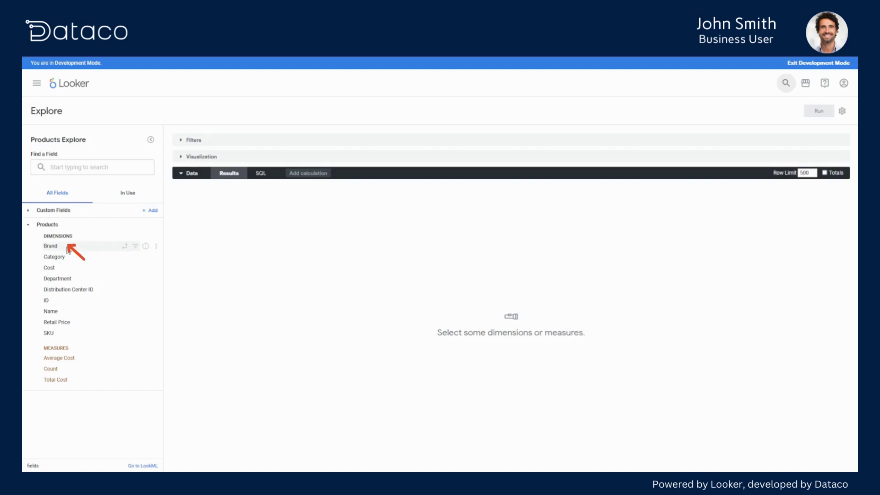
Run a query with the Products dimensions Brand and Retail Price.
click(69, 246)
click(72, 323)
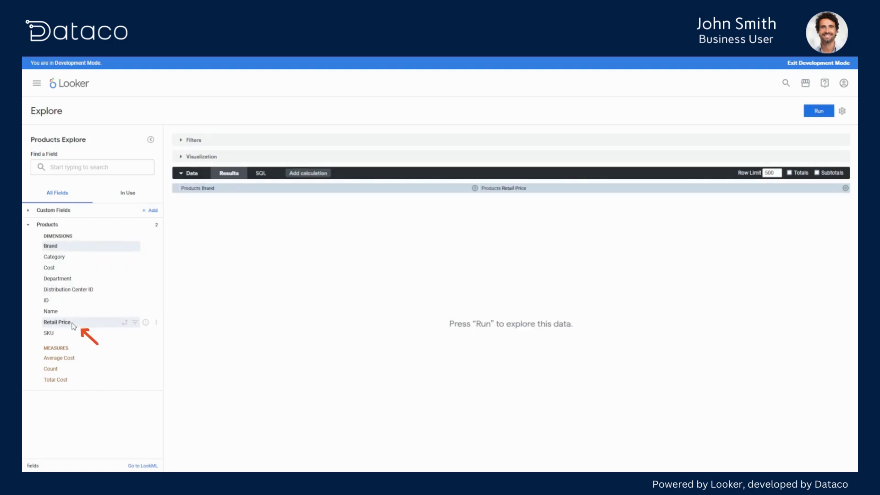
click(811, 113)
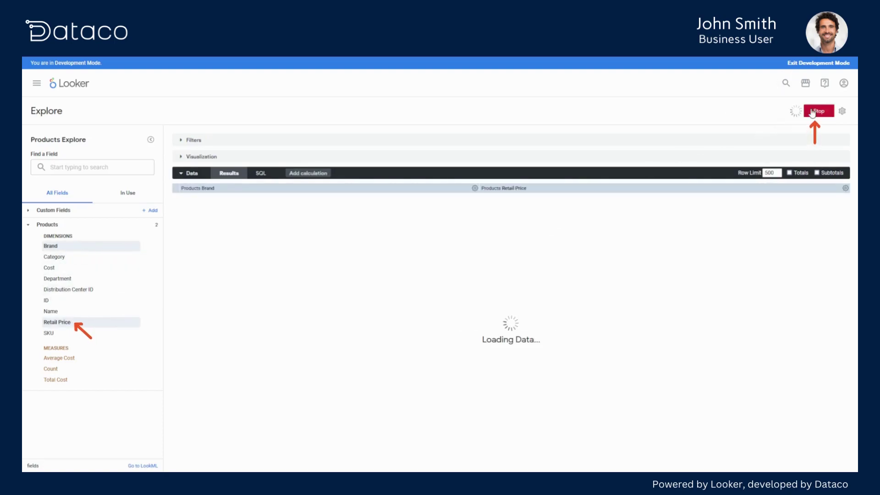